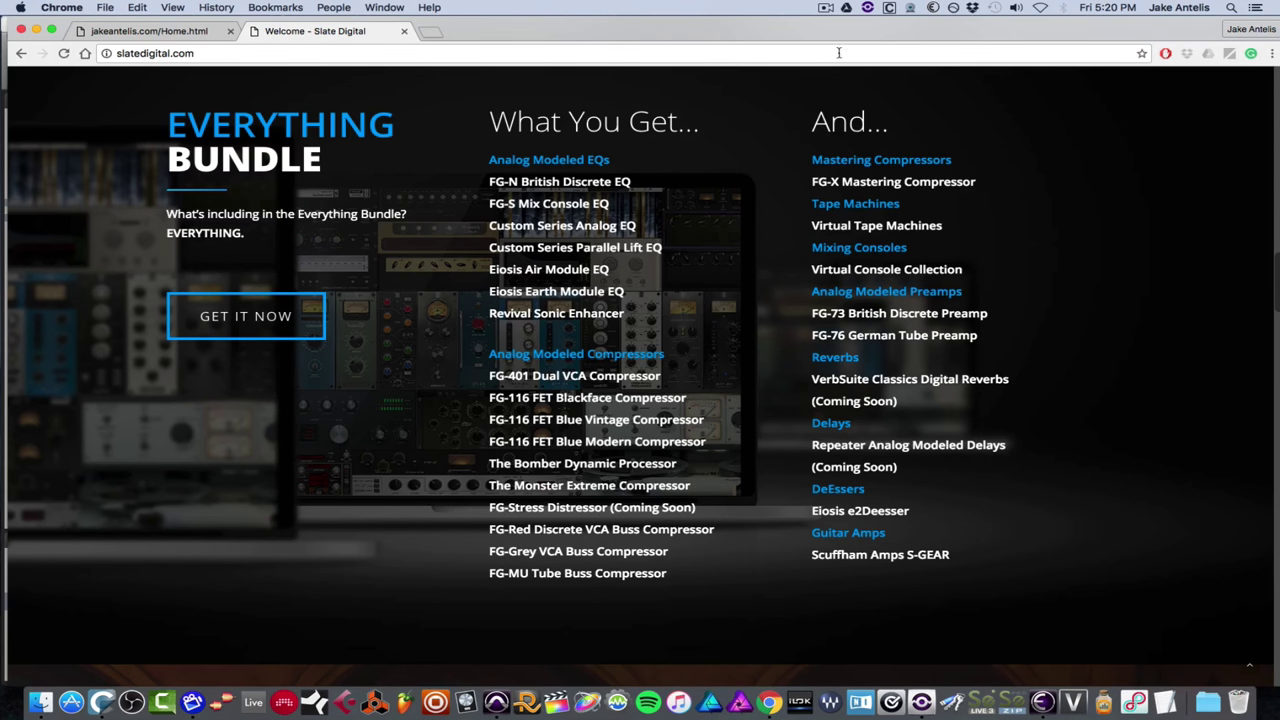
# Step: Rename the Guitar track to GuitarLyr and stop playback
pyautogui.moveTo(850, 37); pyautogui.dragTo(845, 37)
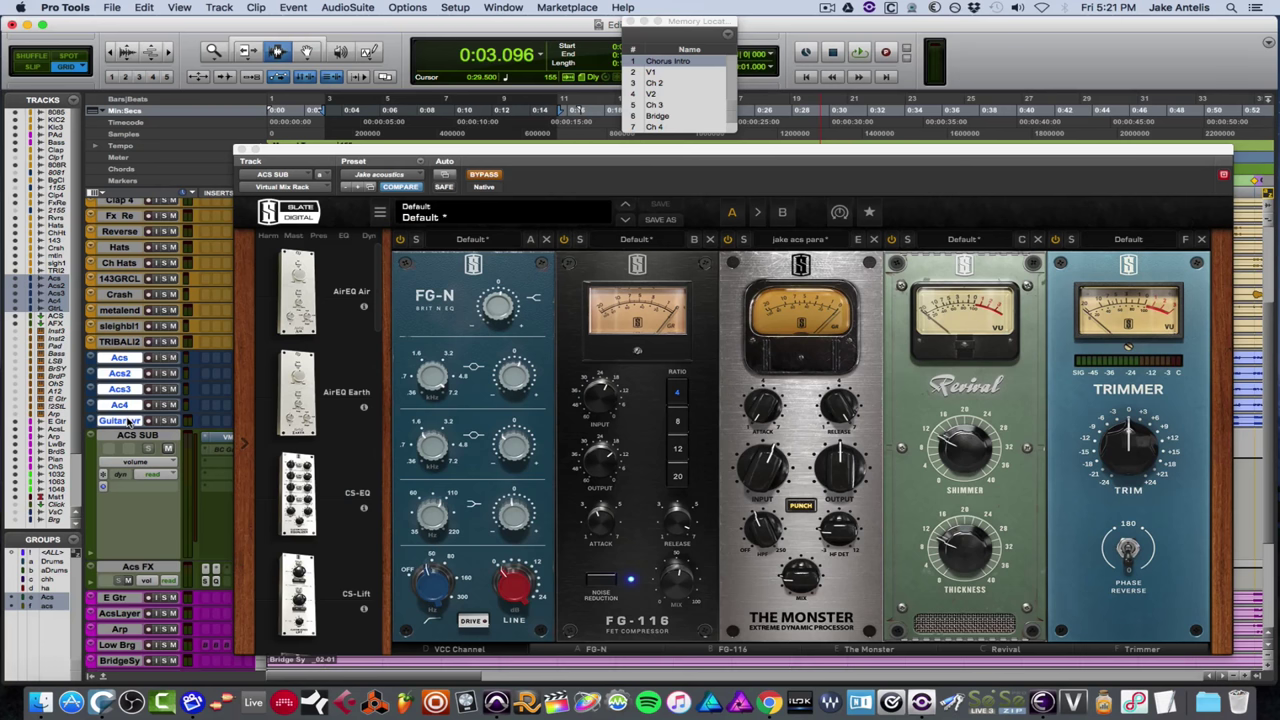
pyautogui.write('Lyr')
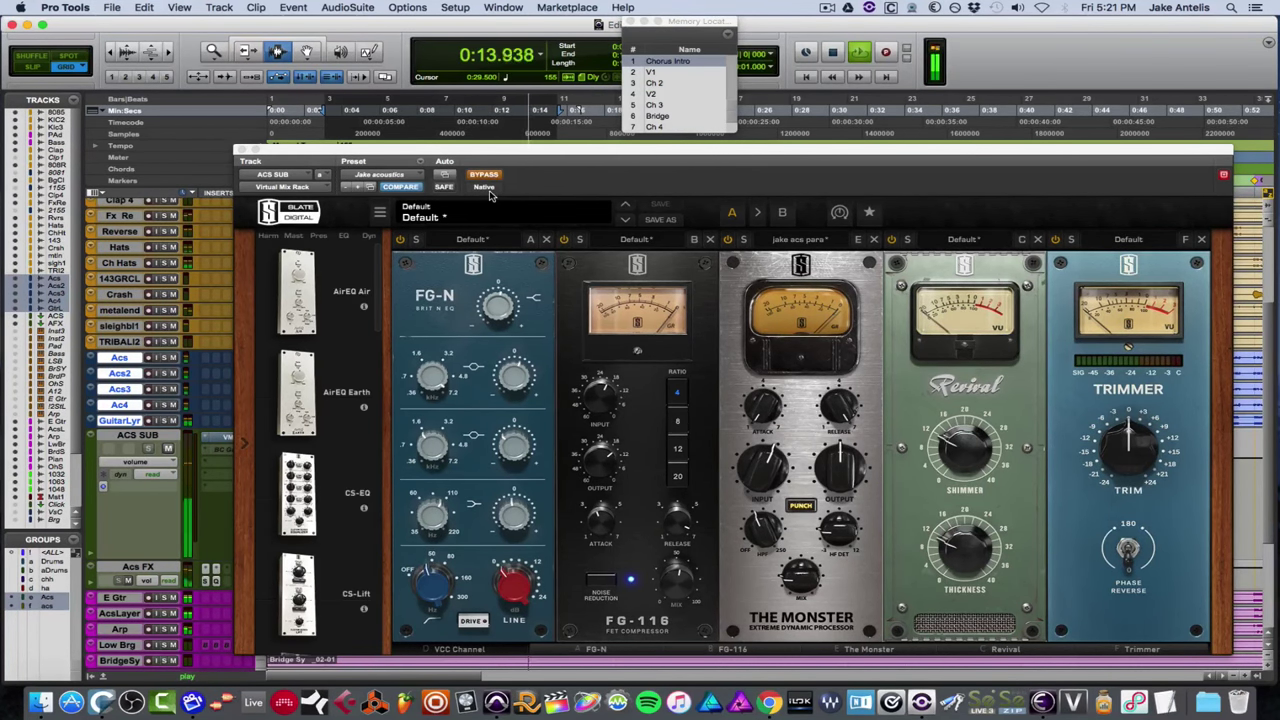
pyautogui.press('space')
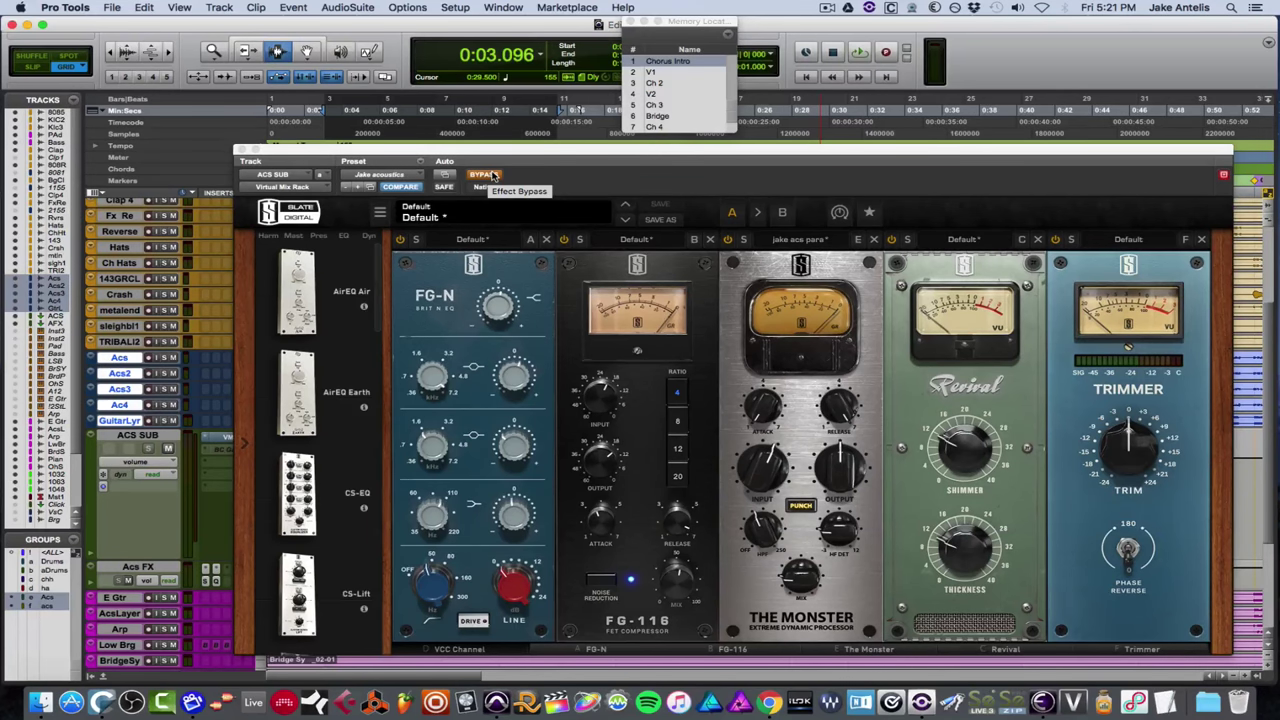
# Step: Take the Slate rack out of bypass and bring the VCC Channel module into view
pyautogui.click(492, 176)
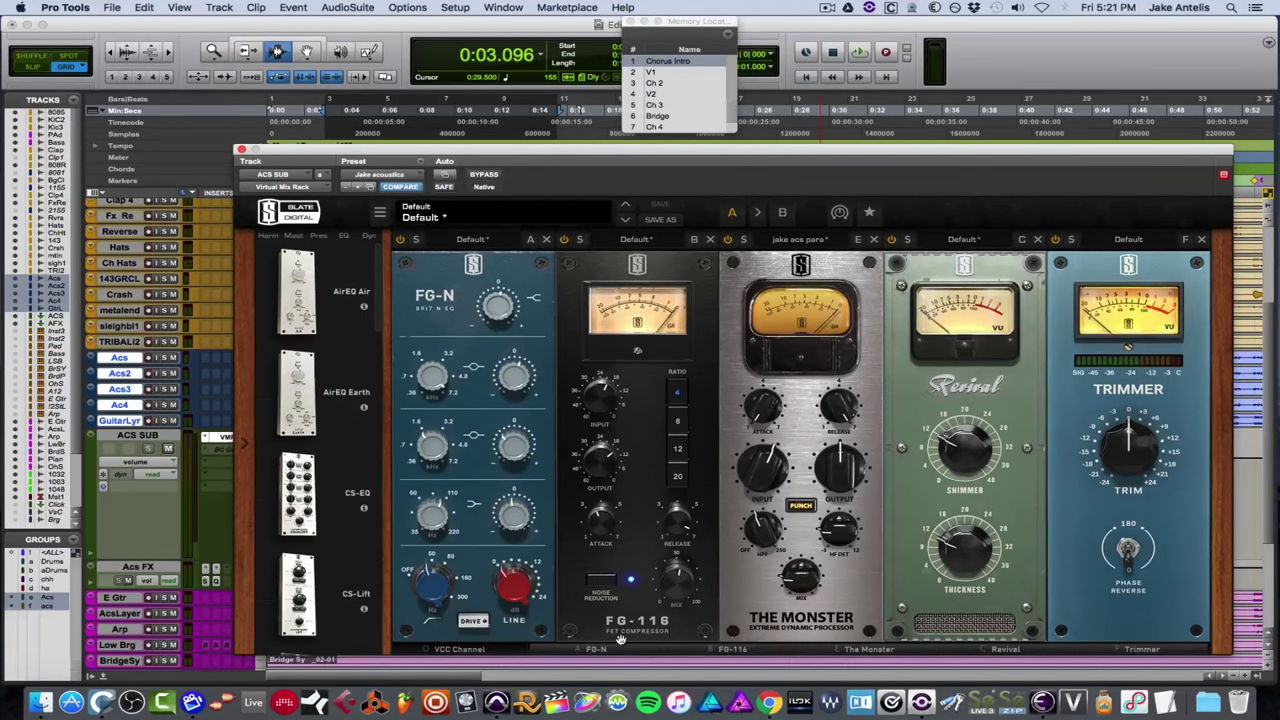
pyautogui.click(545, 650)
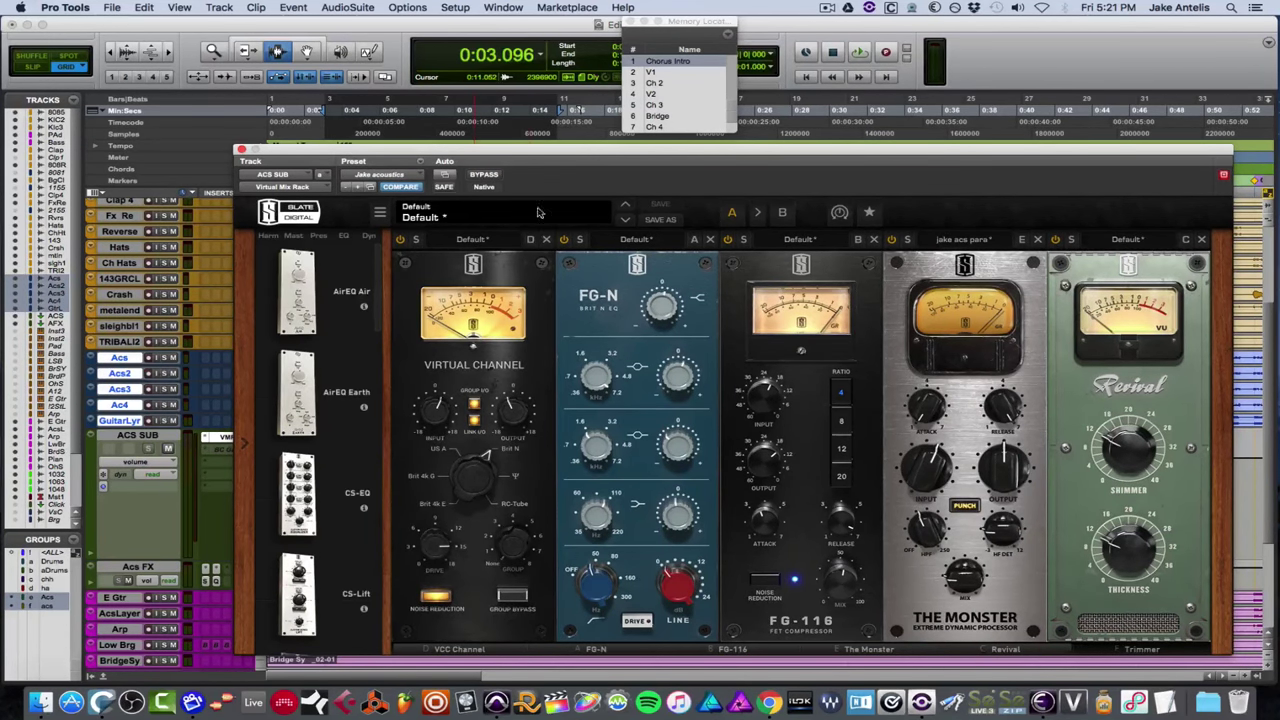
pyautogui.click(531, 52)
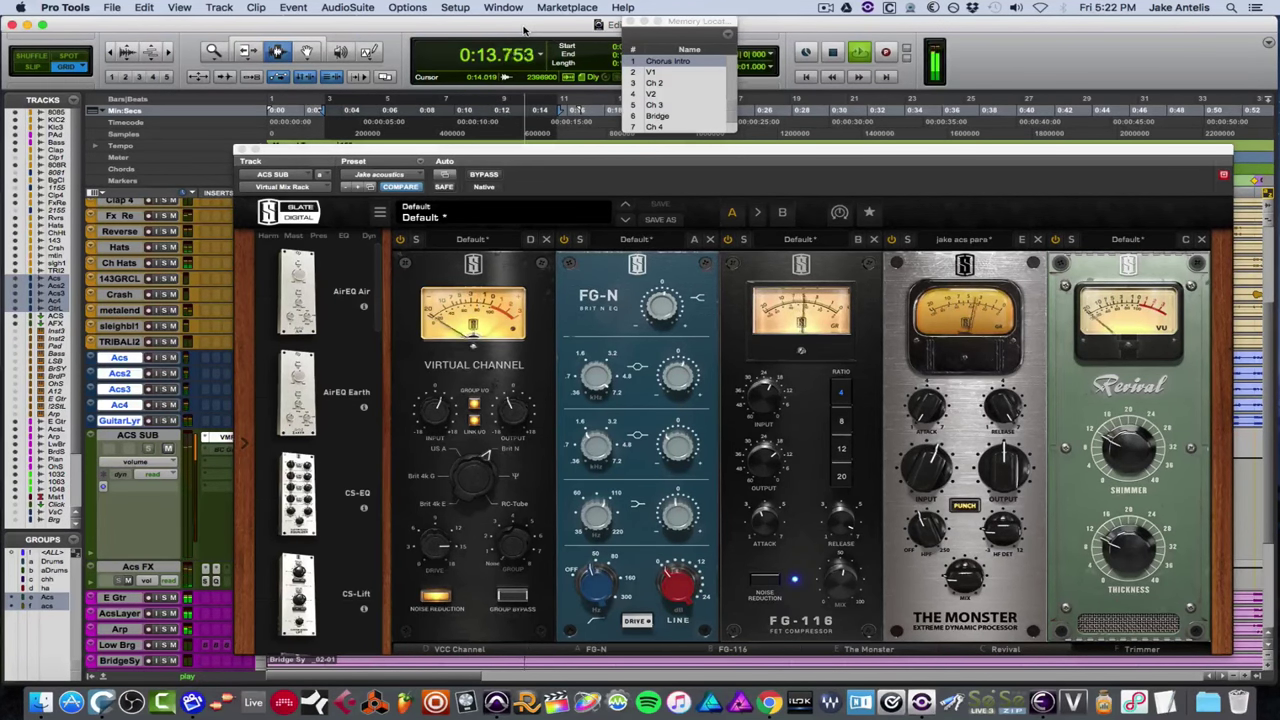
pyautogui.press('space')
pyautogui.press('space')
pyautogui.press('space')
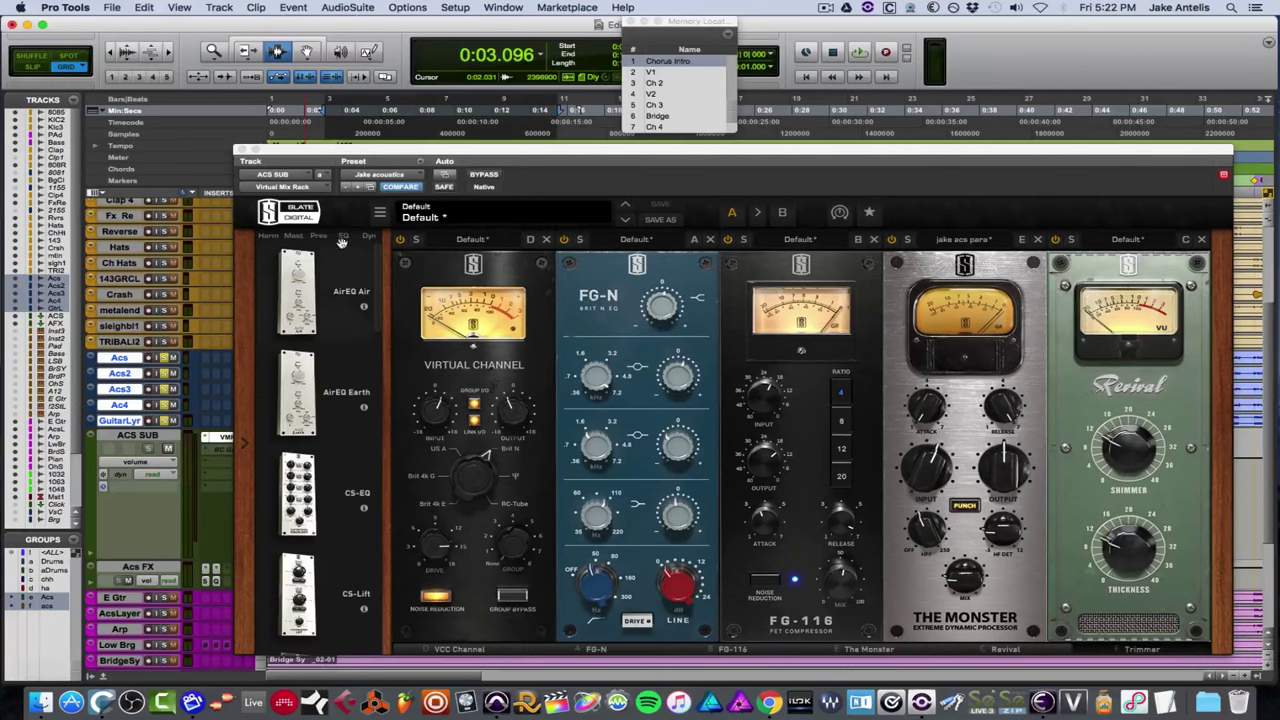
pyautogui.click(485, 176)
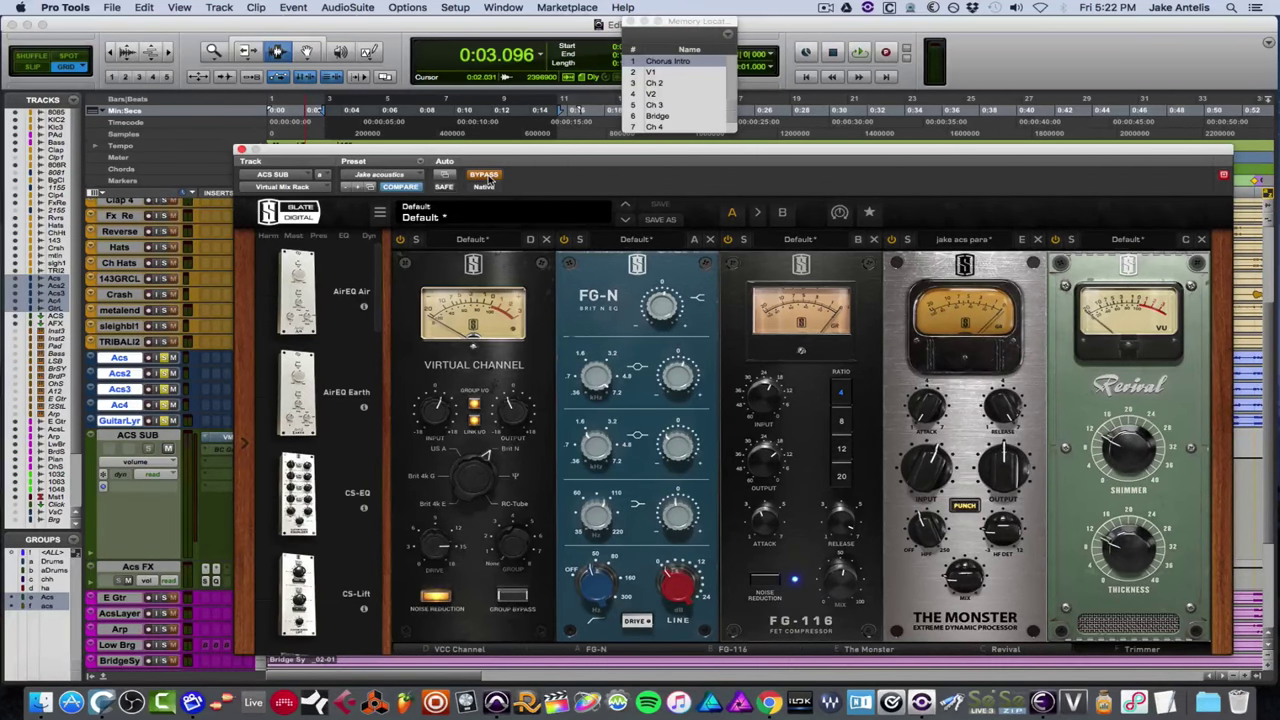
pyautogui.press('space')
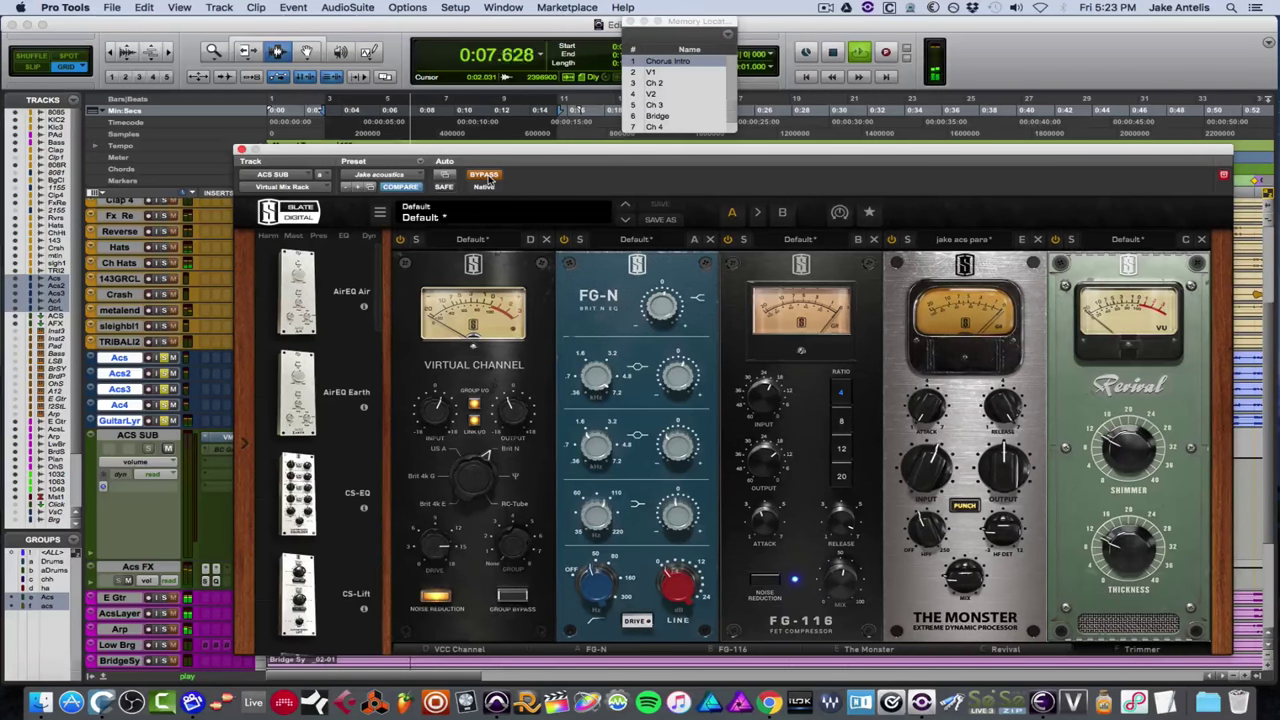
pyautogui.press('space')
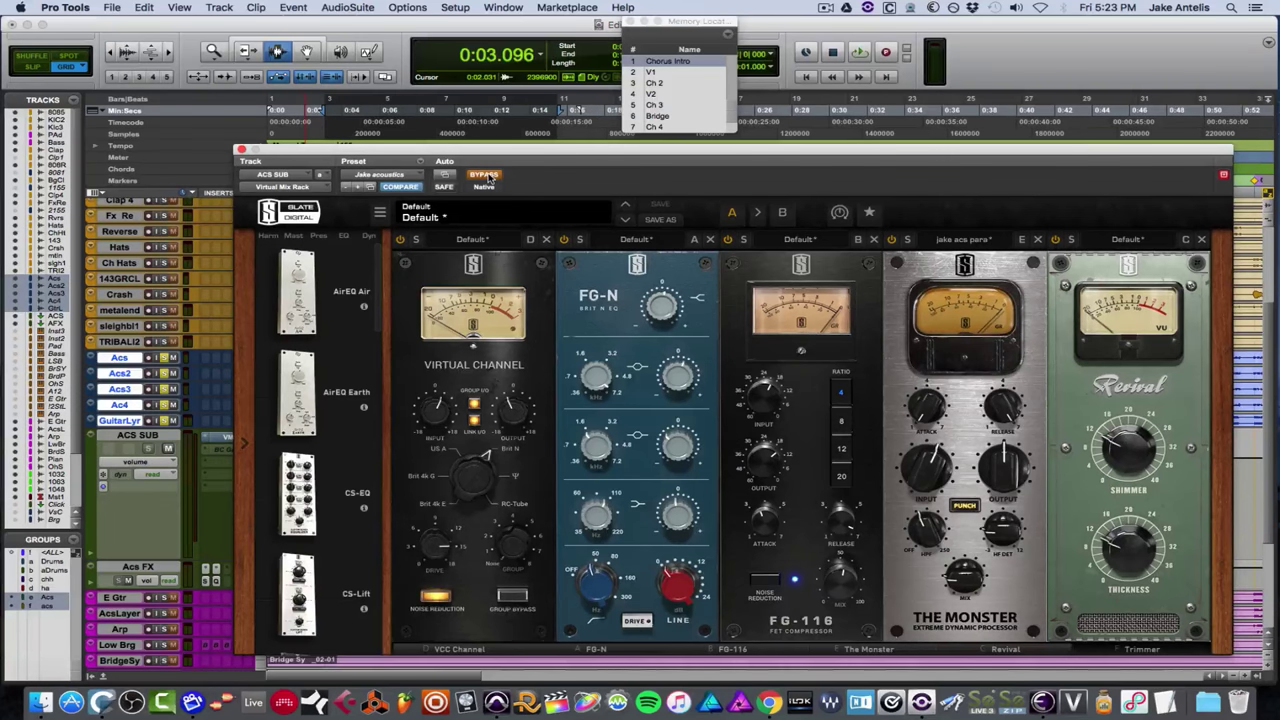
pyautogui.click(489, 178)
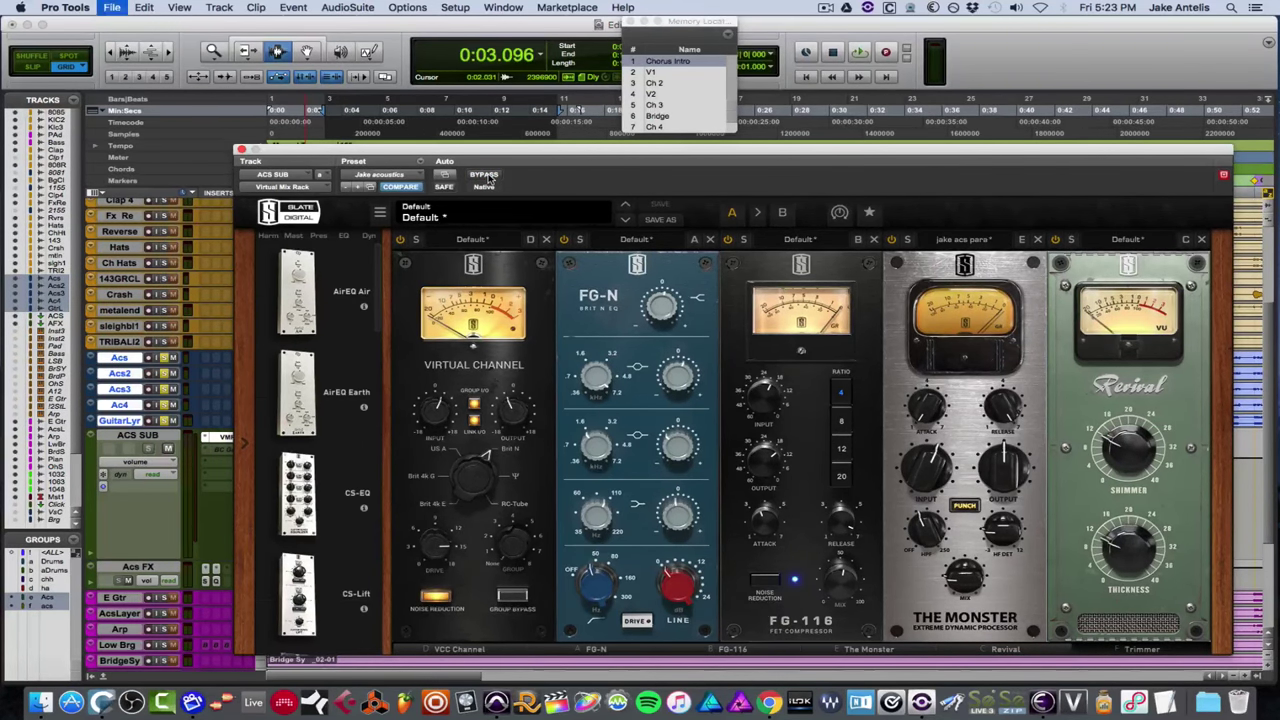
pyautogui.press('space')
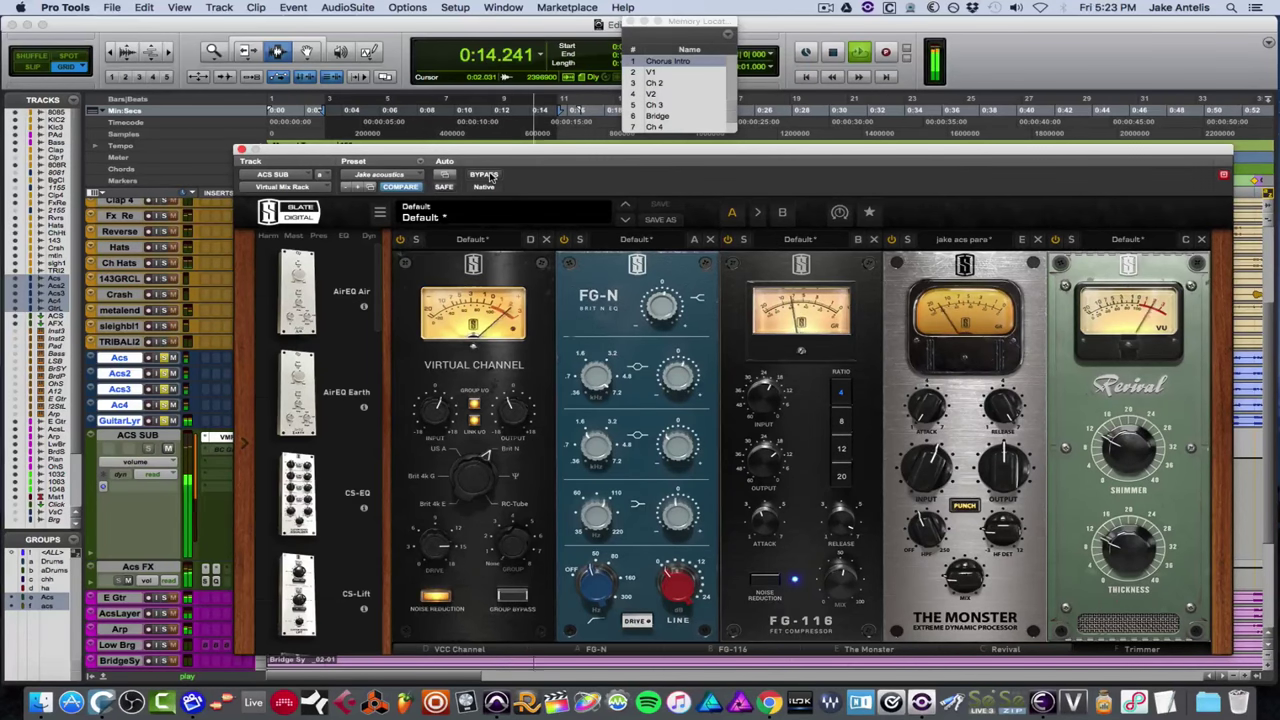
pyautogui.press('space')
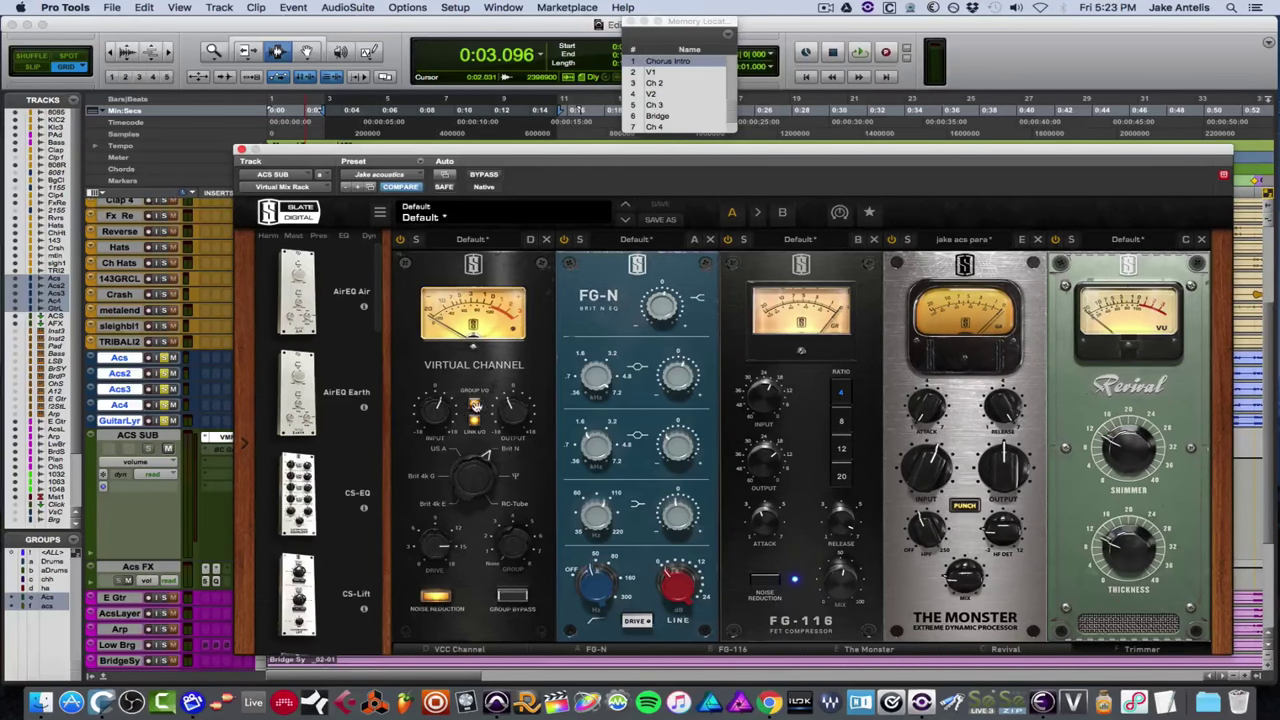
# Step: Raise the linked VCC Channel Input to +4.30 dB, then check the Drive and FG-N knob values
pyautogui.moveTo(441, 405); pyautogui.dragTo(441, 410)
pyautogui.moveTo(443, 542)
pyautogui.moveTo(662, 307)
pyautogui.moveTo(671, 376)
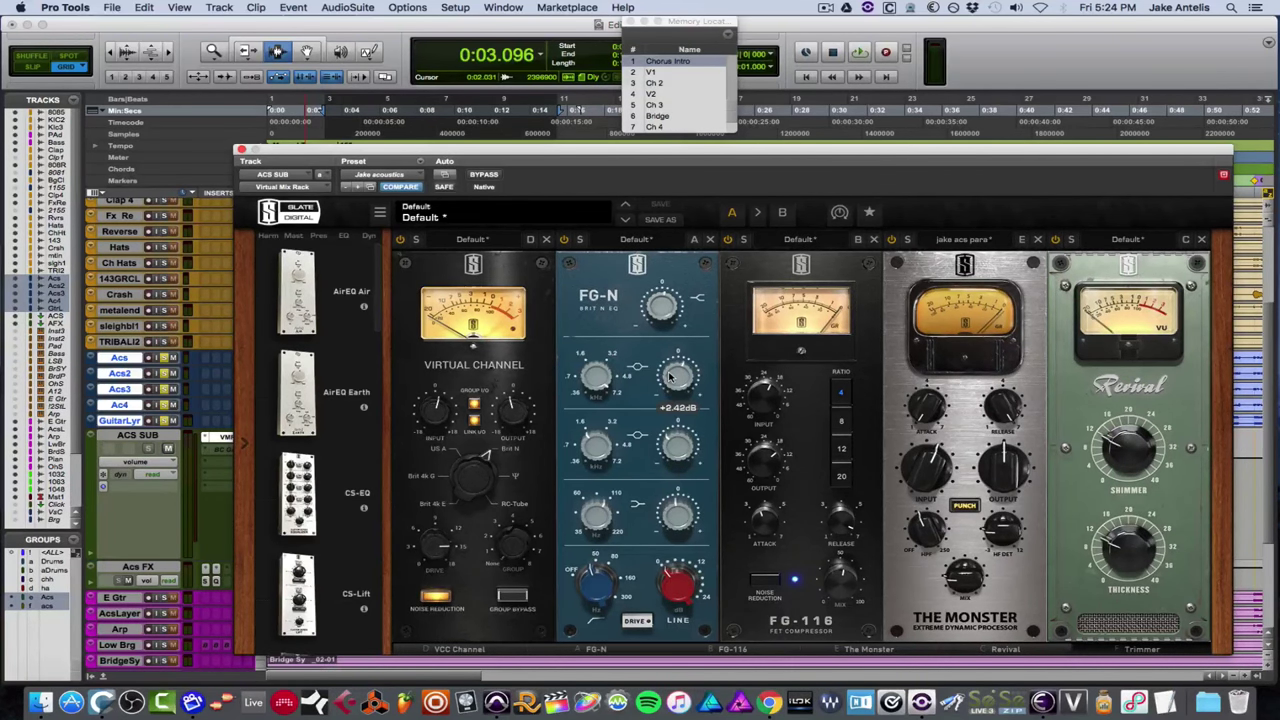
pyautogui.moveTo(667, 446)
pyautogui.moveTo(601, 449)
pyautogui.press('space')
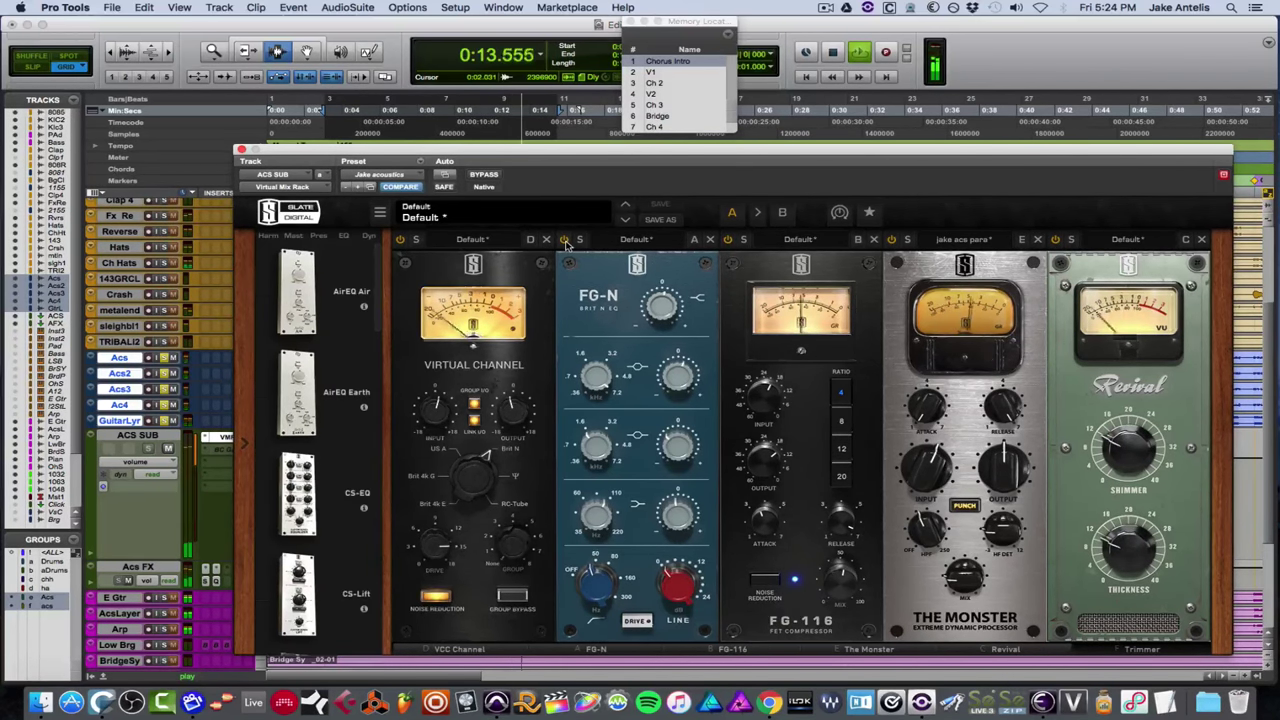
pyautogui.press('space')
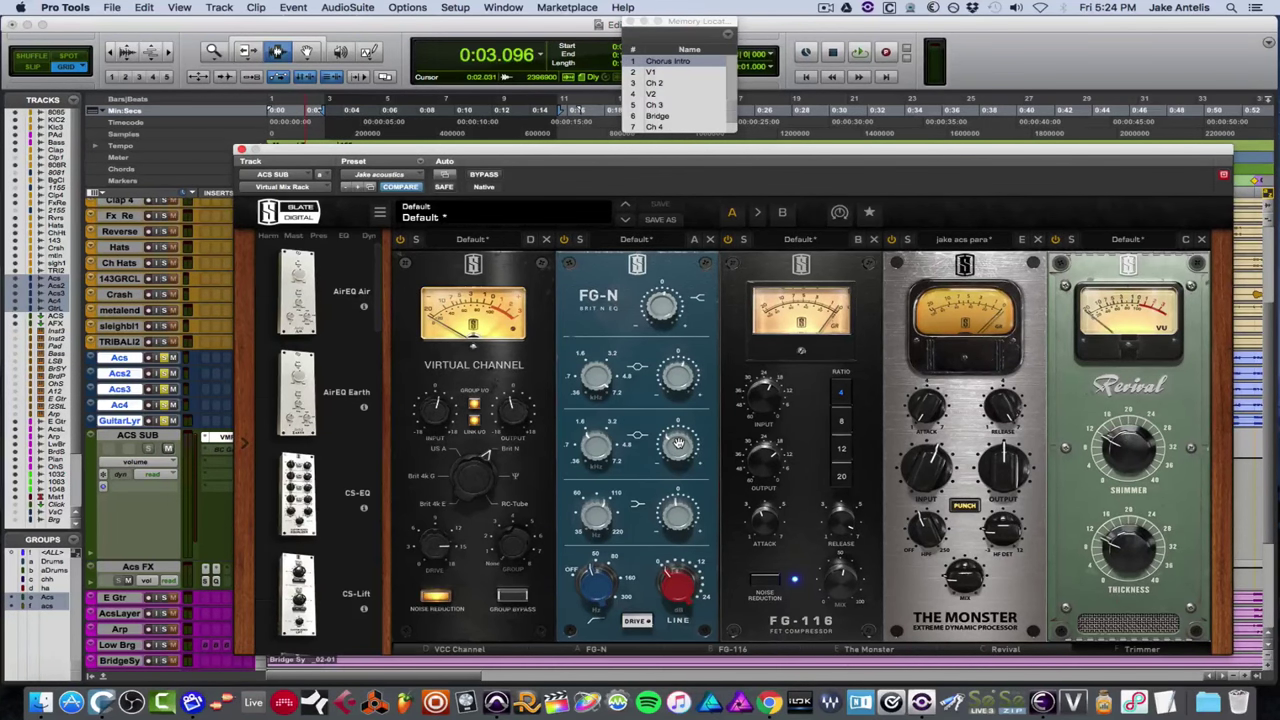
pyautogui.press('space')
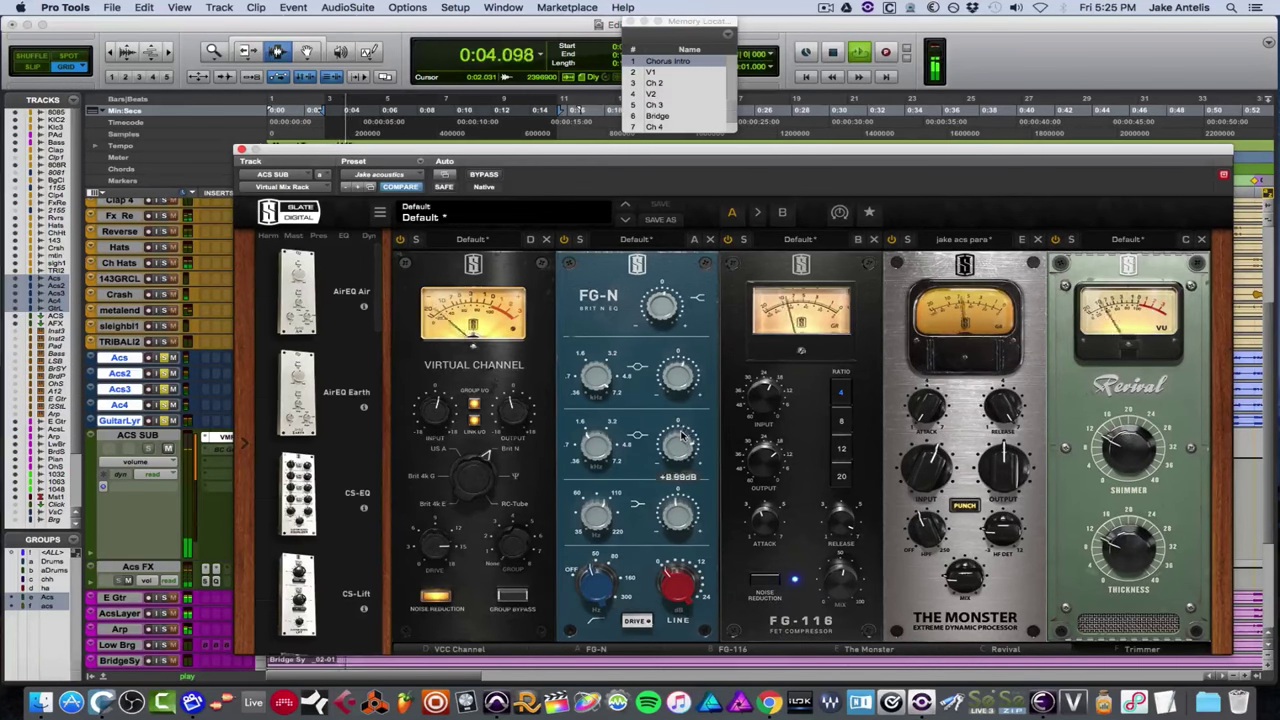
pyautogui.moveTo(680, 440); pyautogui.dragTo(676, 447)
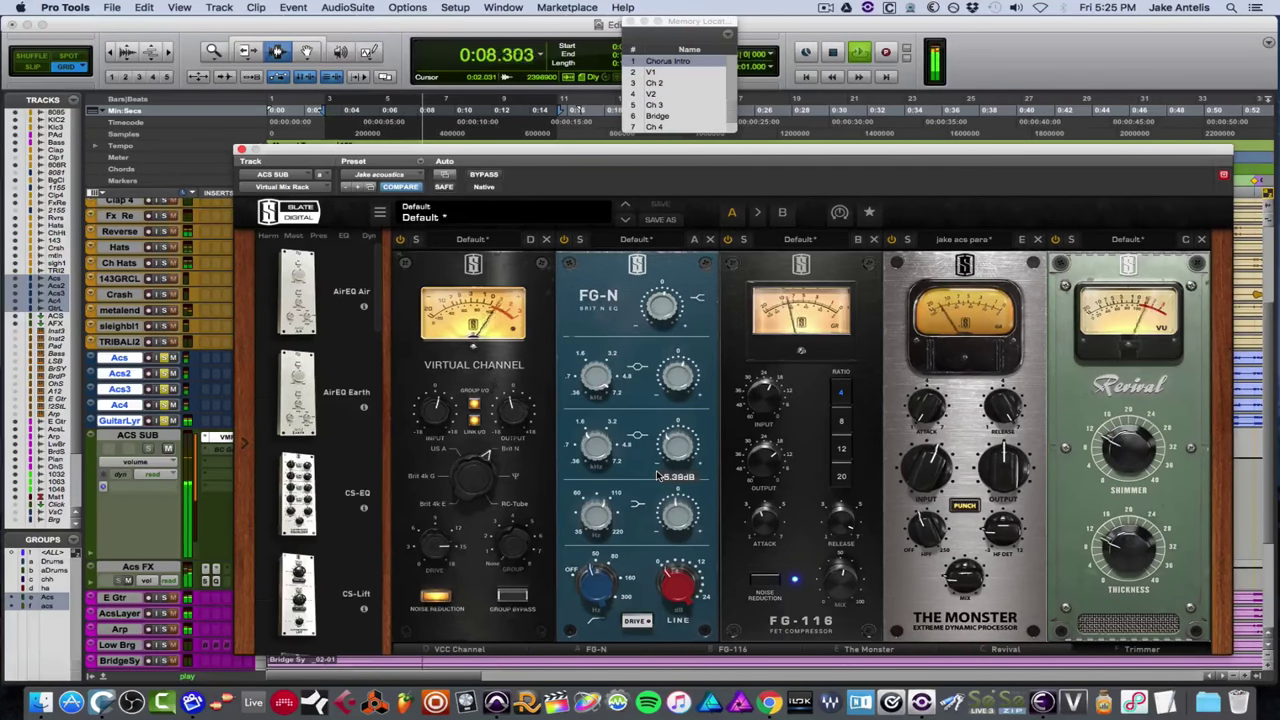
pyautogui.press('space')
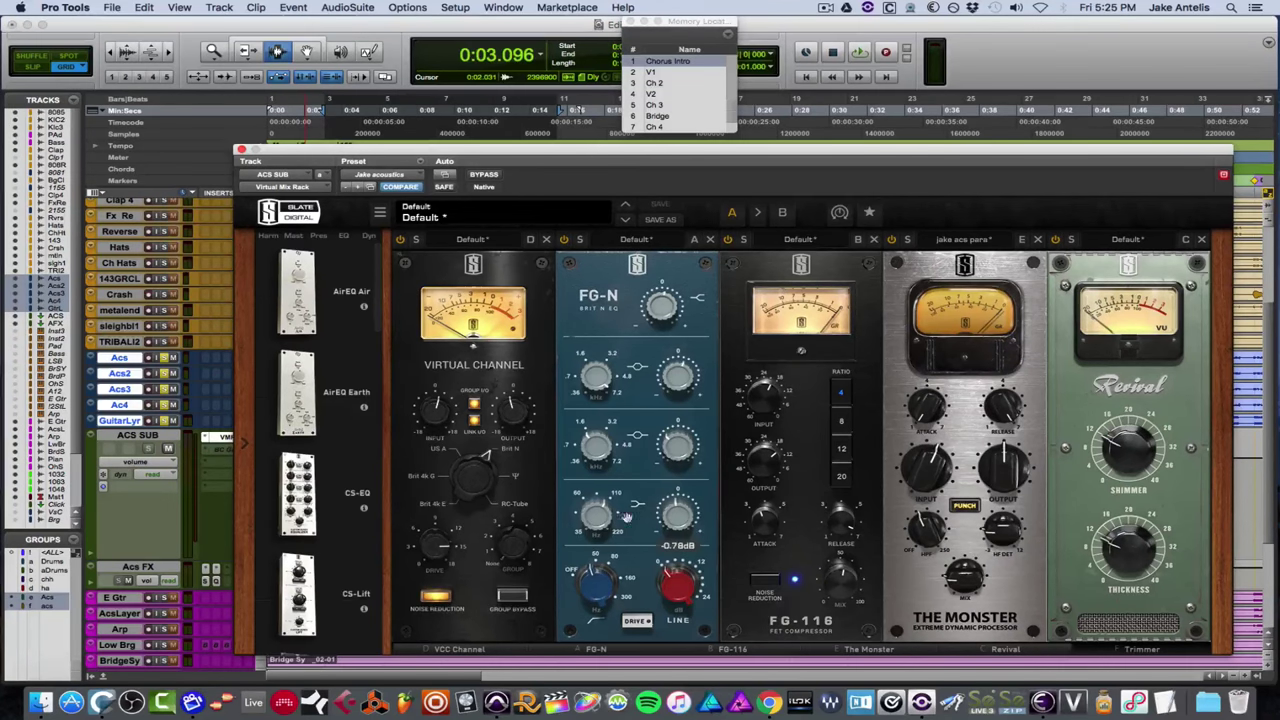
pyautogui.moveTo(603, 521)
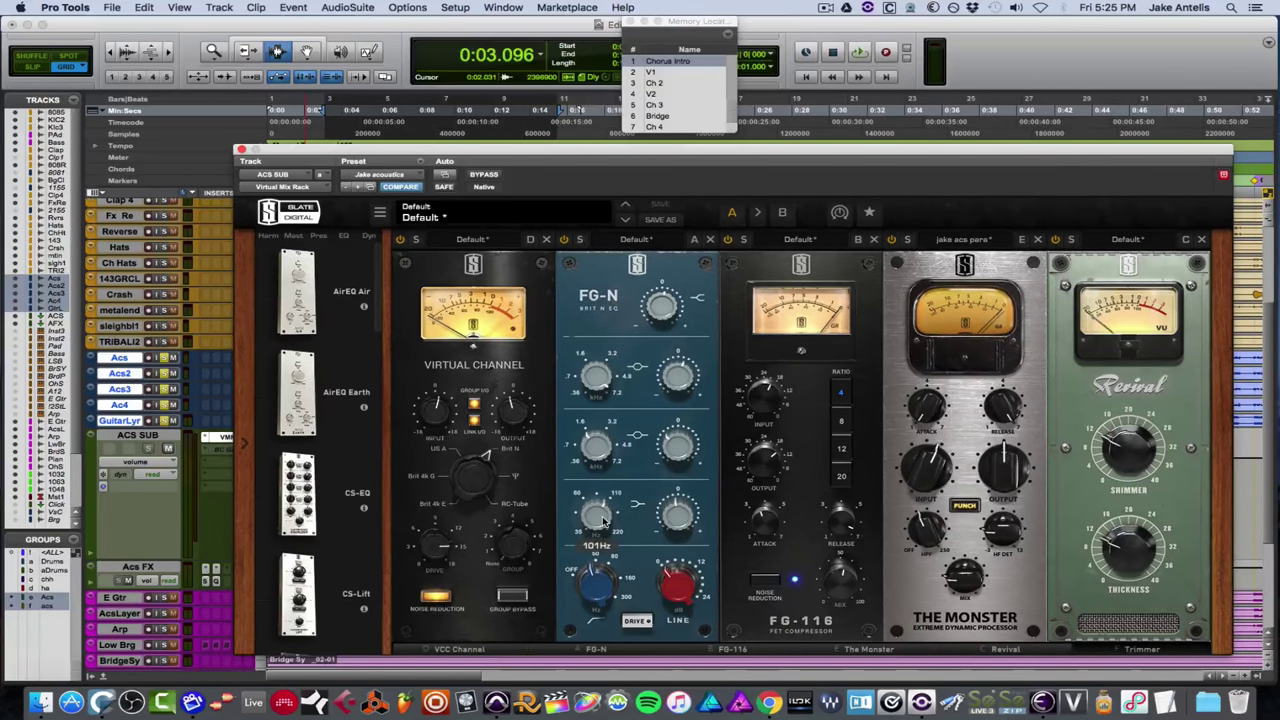
pyautogui.moveTo(684, 513)
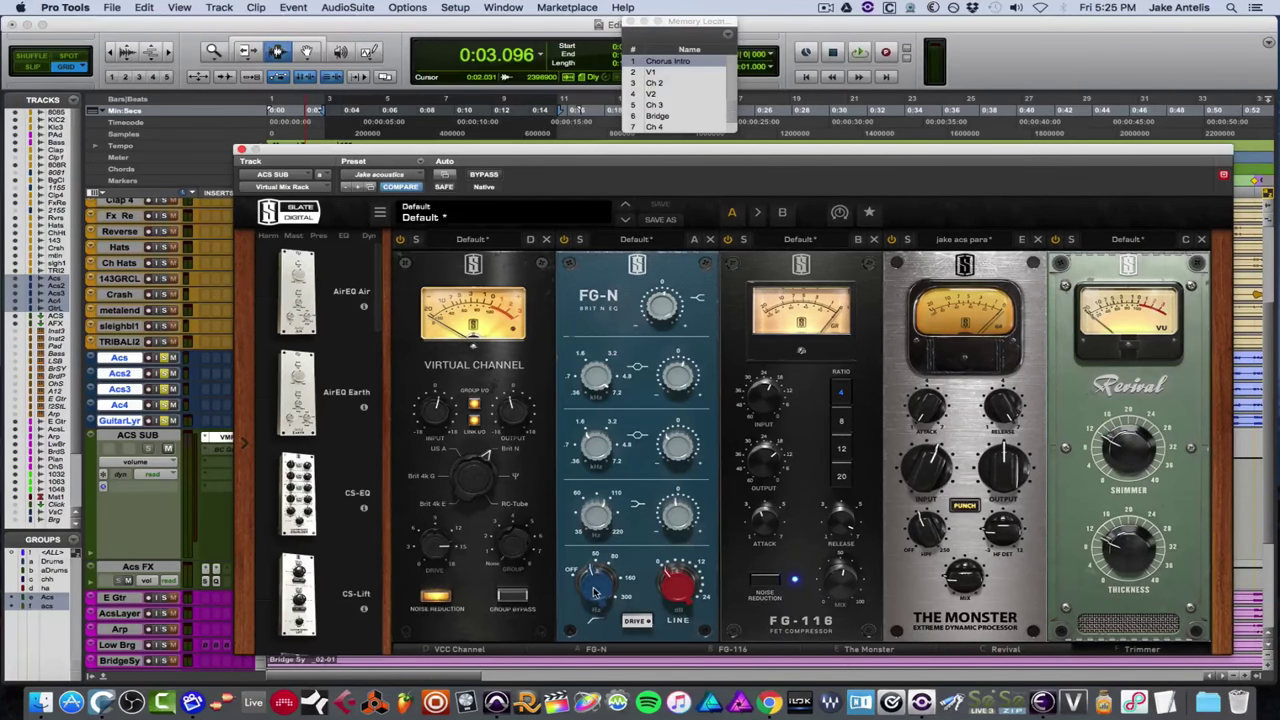
# Step: Set the FG-116 ratio to 4 and check its Output, Attack and Release values
pyautogui.moveTo(594, 592)
pyautogui.moveTo(674, 588)
pyautogui.moveTo(769, 472)
pyautogui.click(841, 387)
pyautogui.moveTo(765, 525)
pyautogui.moveTo(830, 517)
# Step: Check The Monster's Input, HPF, HF DET and MIX (20.1%) values
pyautogui.moveTo(930, 458)
pyautogui.moveTo(928, 535)
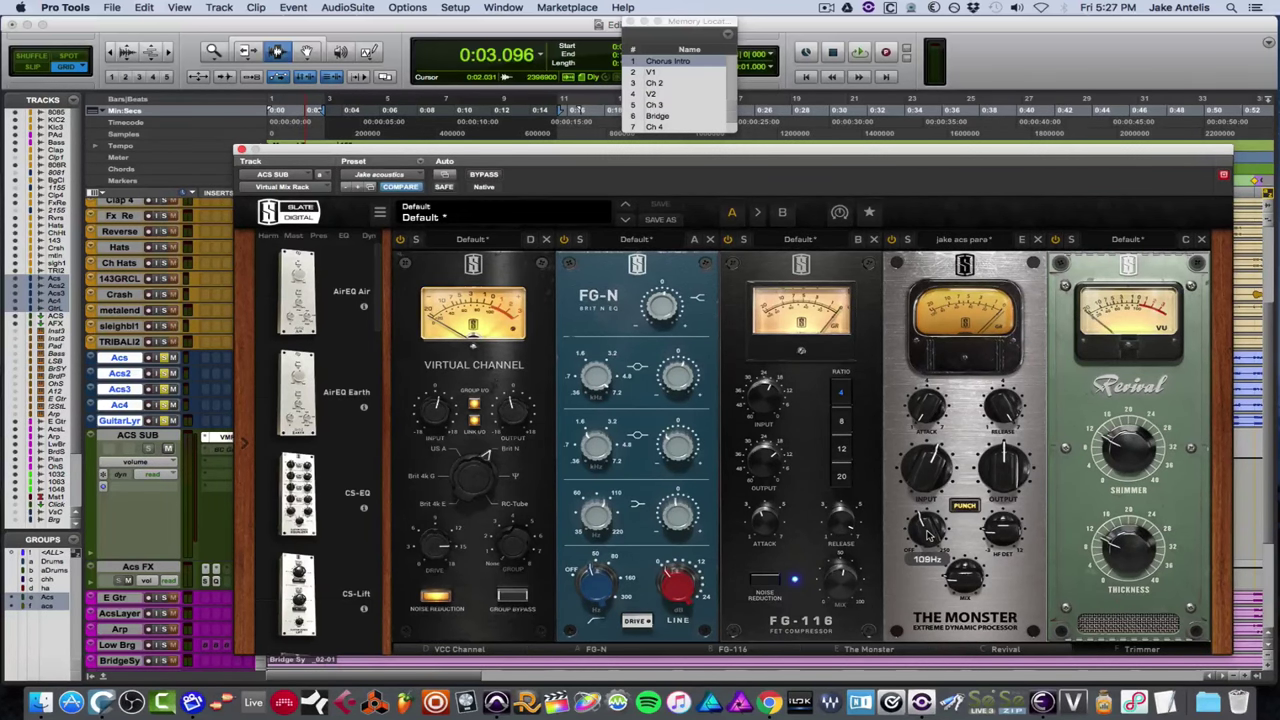
pyautogui.moveTo(1000, 531)
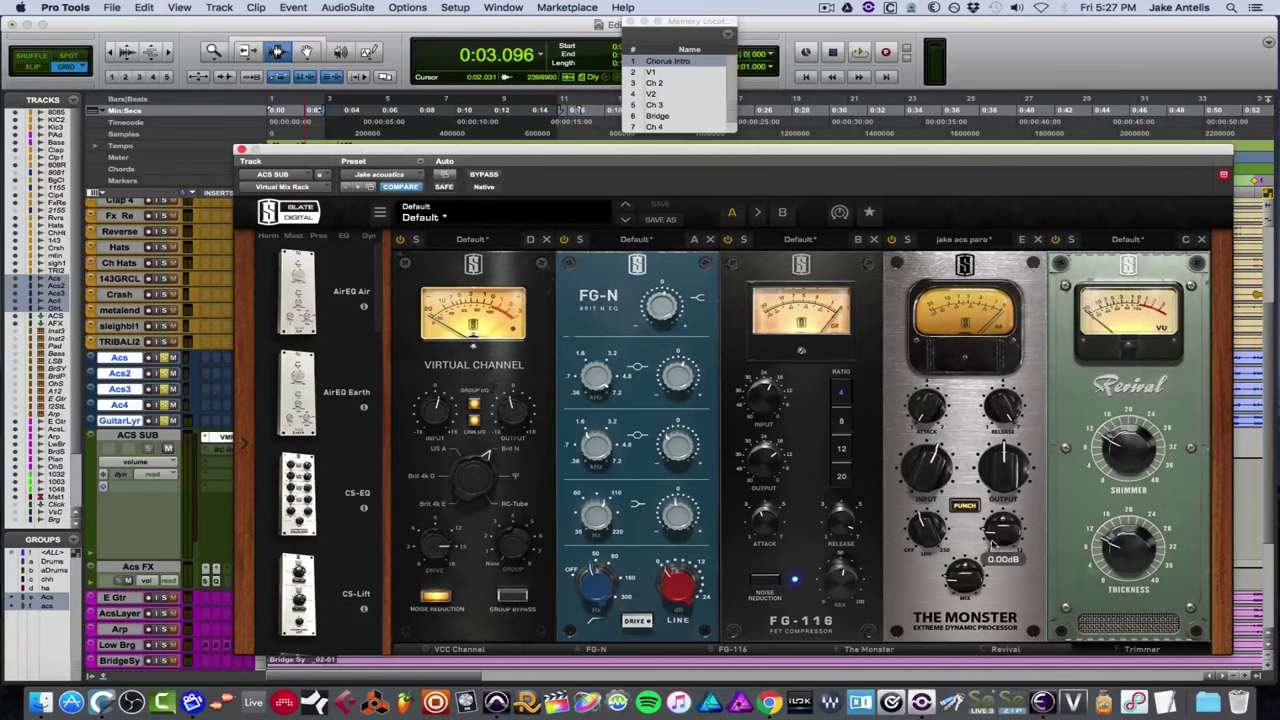
pyautogui.moveTo(965, 575)
pyautogui.press('space')
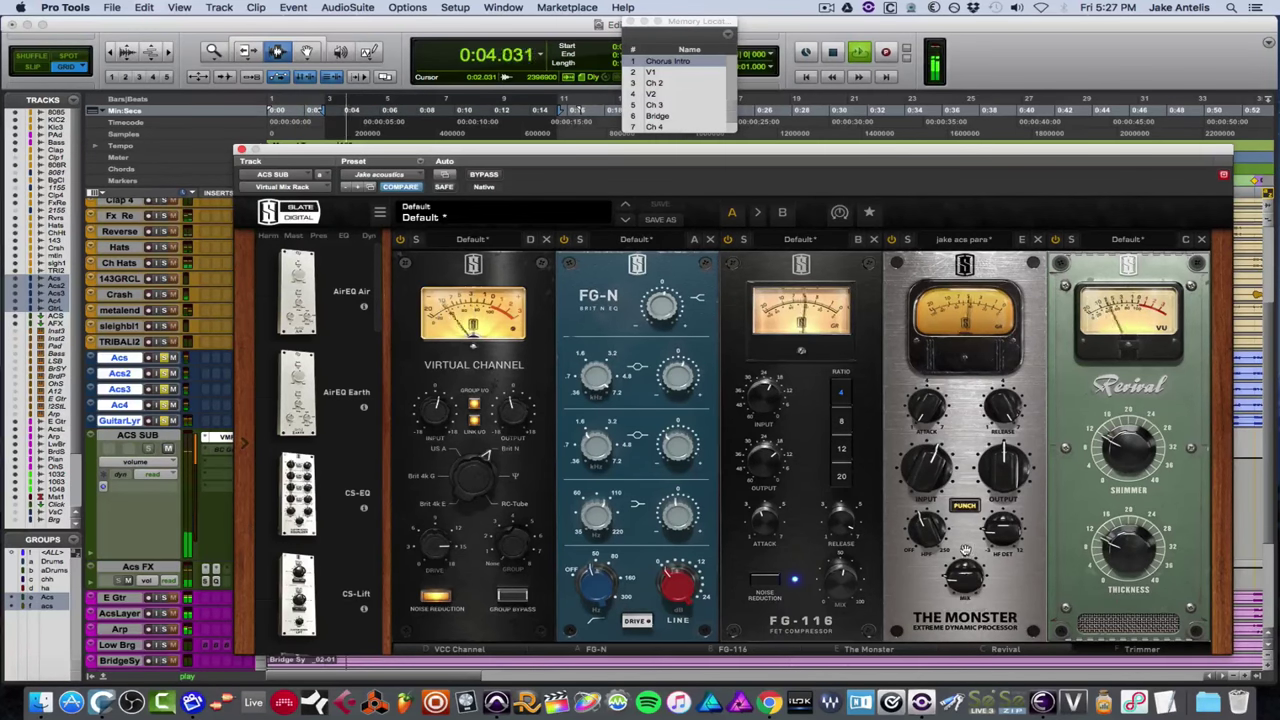
pyautogui.press('space')
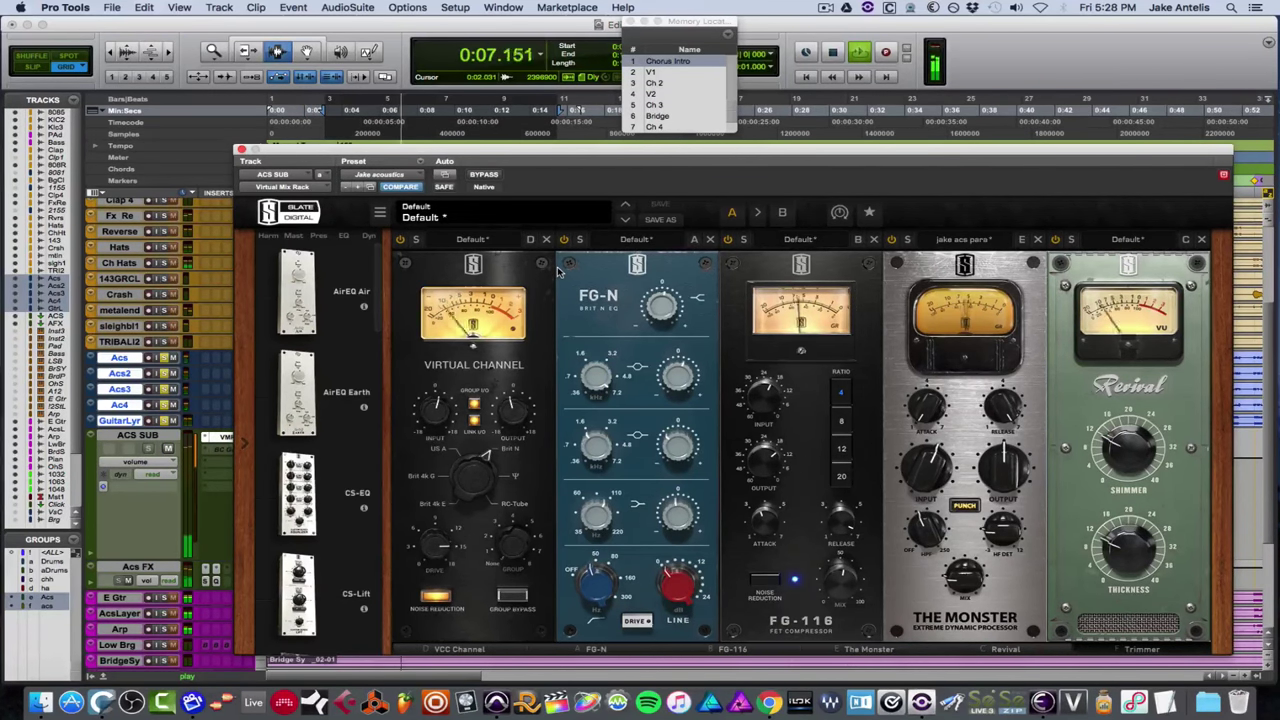
# Step: Bypass the whole rack and play the guitar unprocessed for comparison, then stop
pyautogui.press('space')
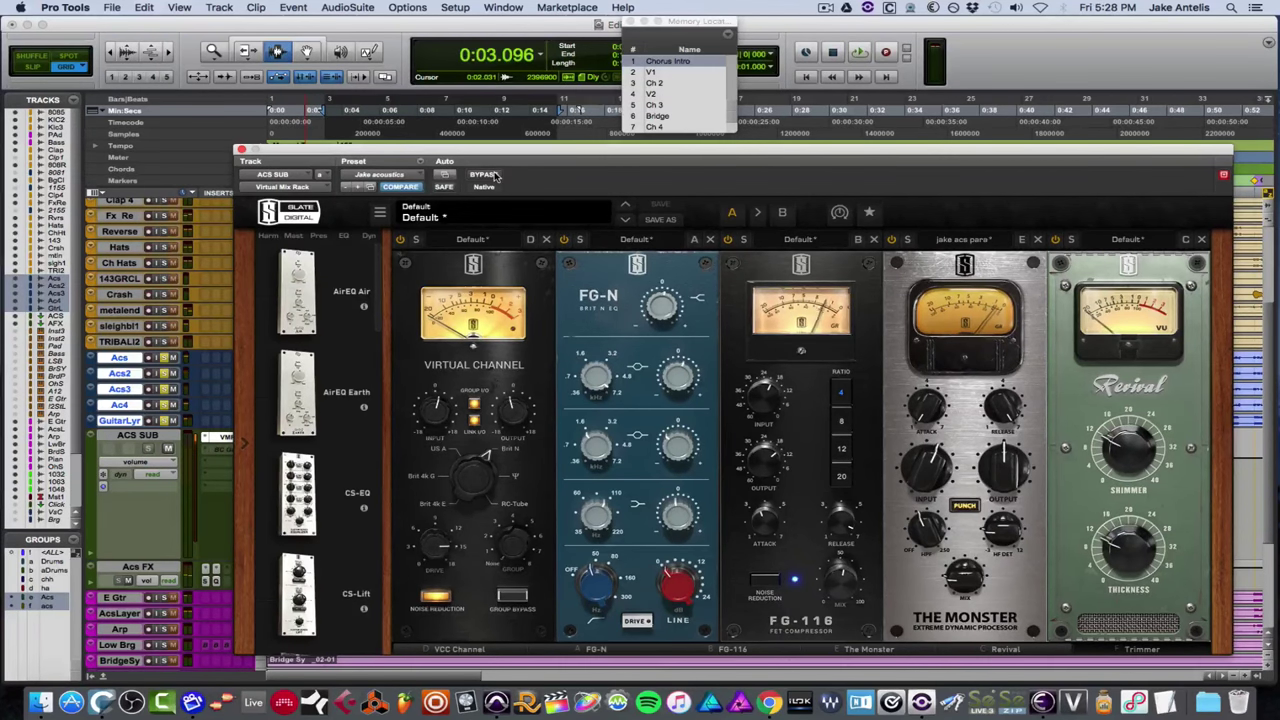
pyautogui.click(484, 175)
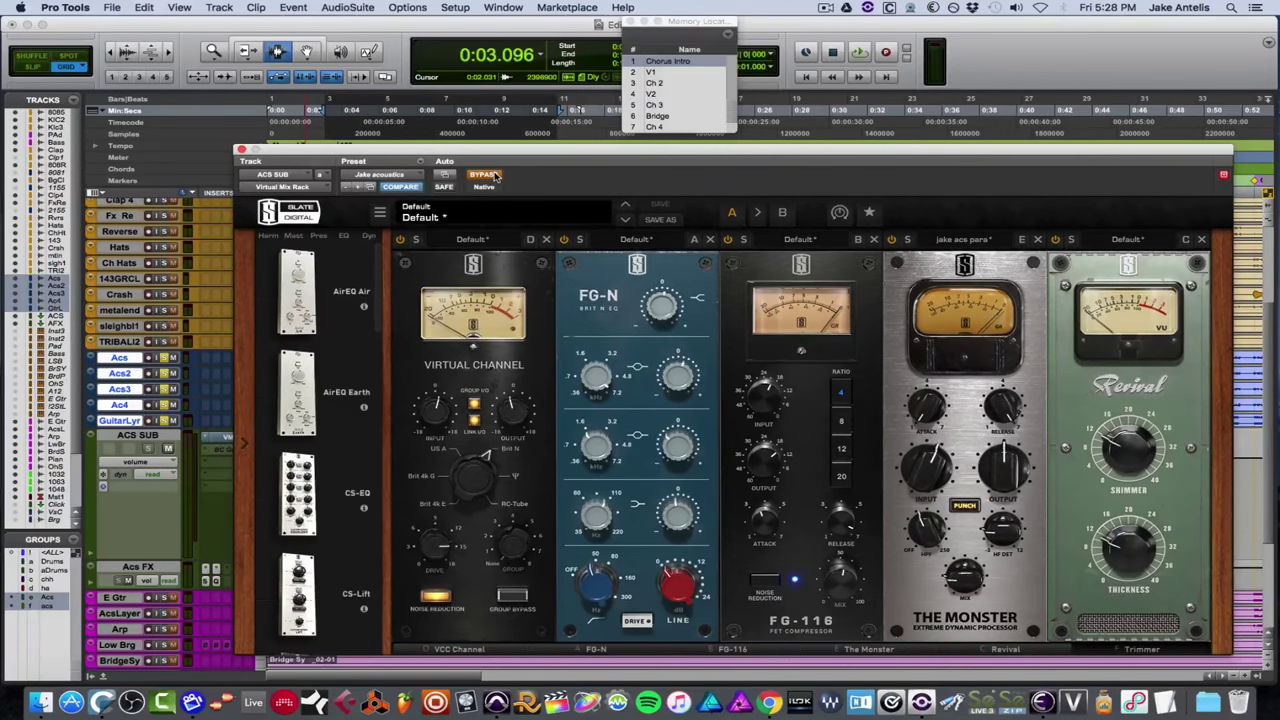
pyautogui.press('space')
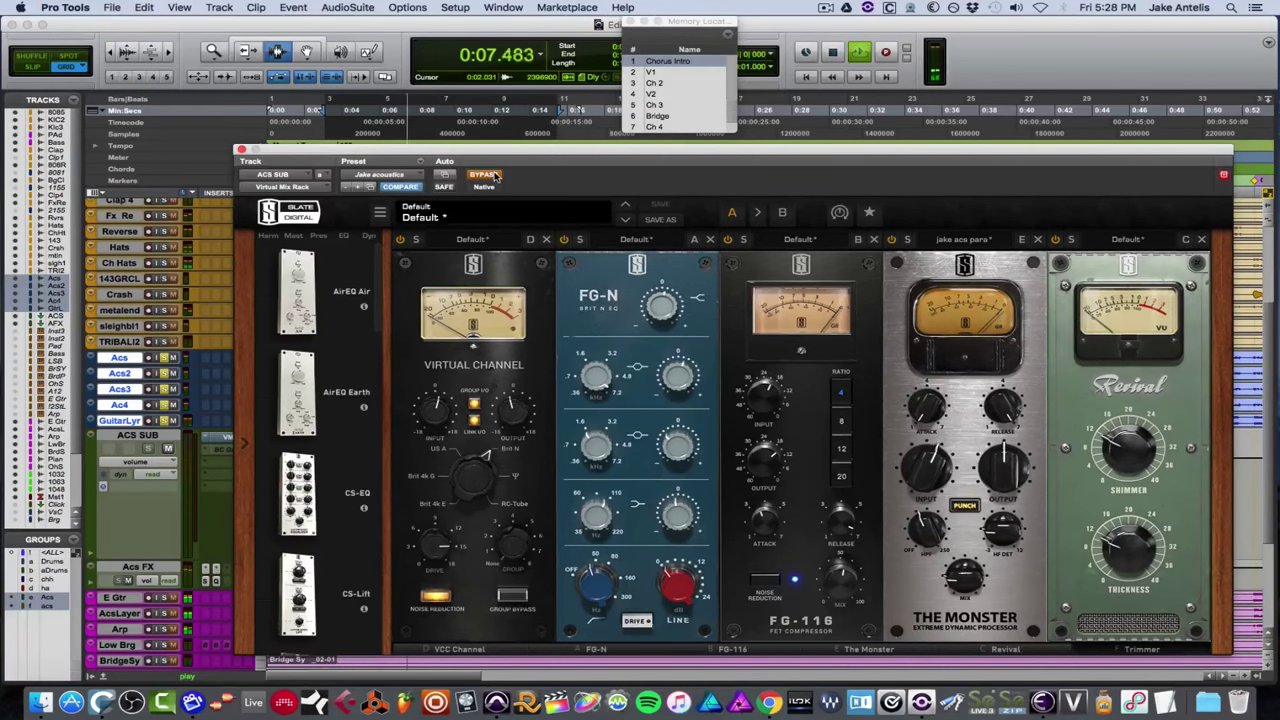
pyautogui.press('space')
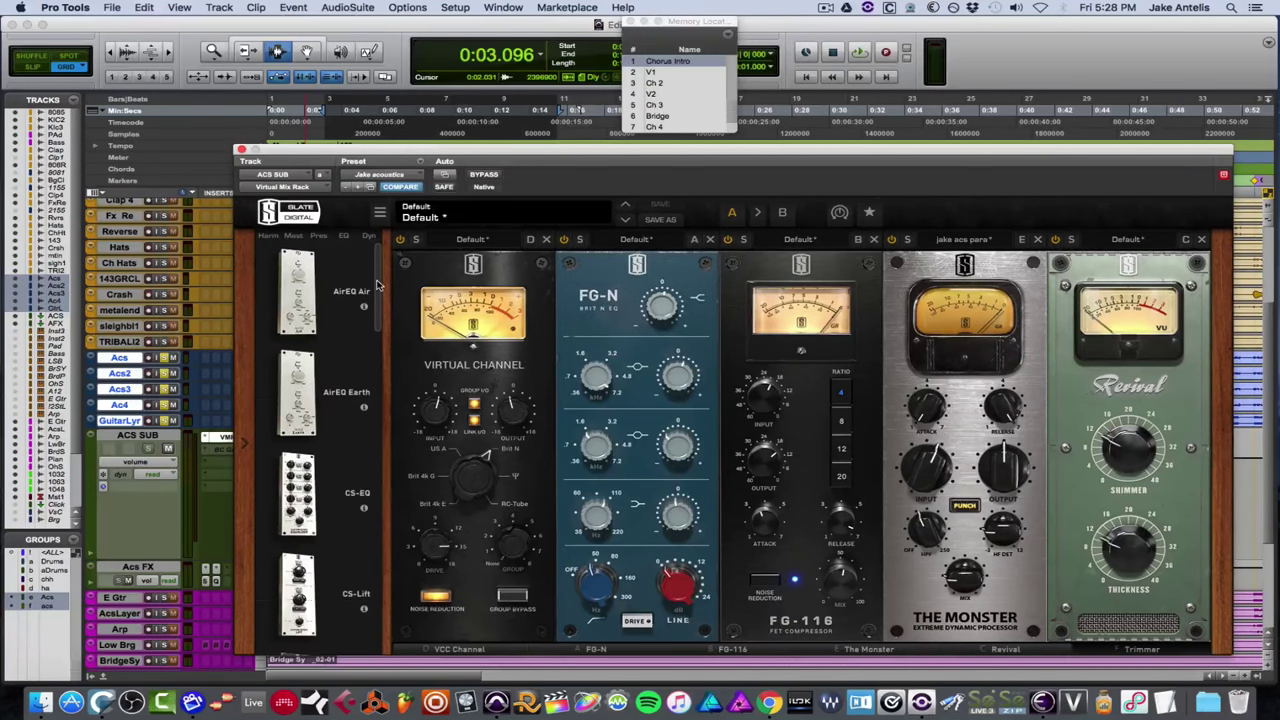
# Step: Scroll the Virtual Mix Rack module list down to the FG-73 and FG-76 entries
pyautogui.scroll(-1, 377, 288)
pyautogui.scroll(-5, 377, 300)
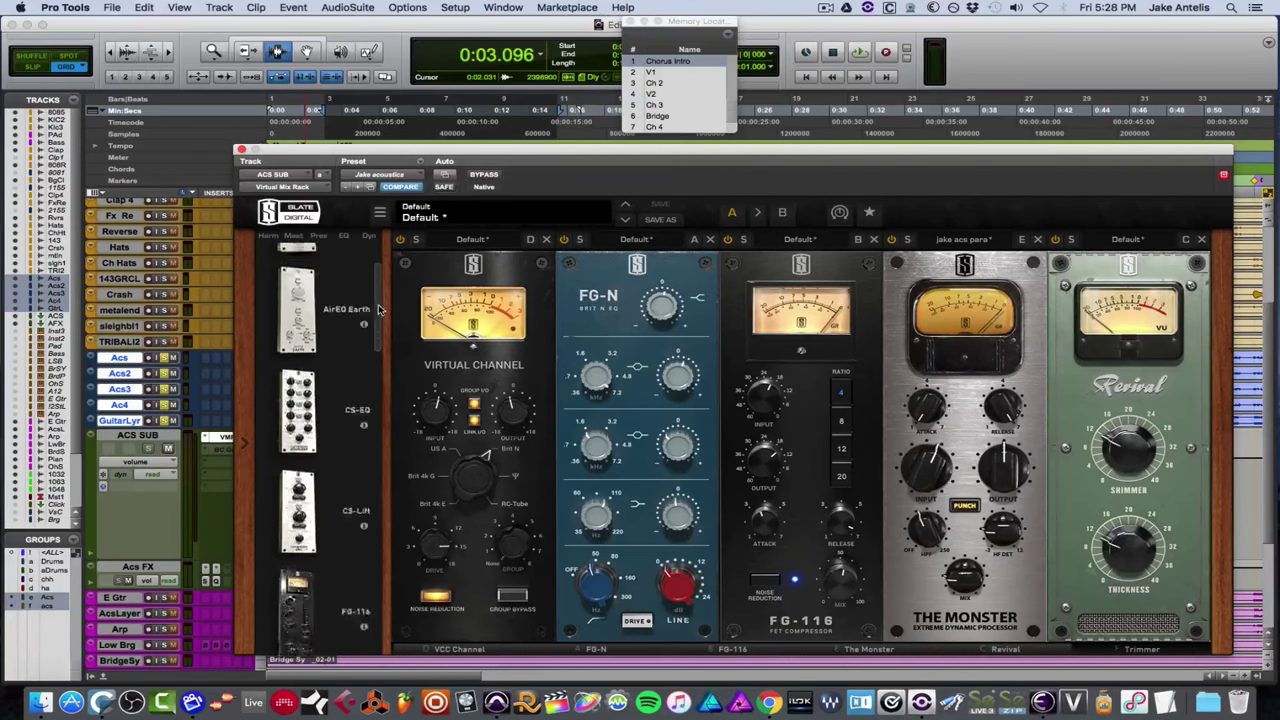
pyautogui.scroll(-10, 377, 330)
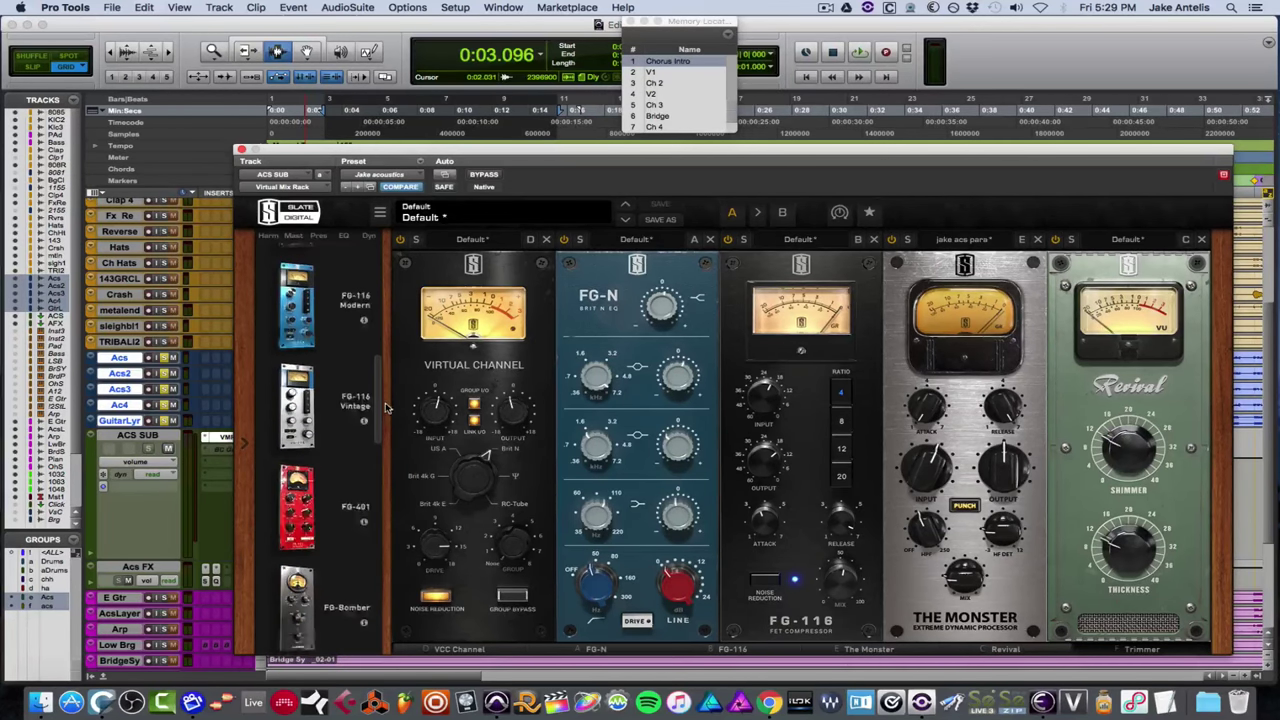
pyautogui.scroll(-10, 388, 418)
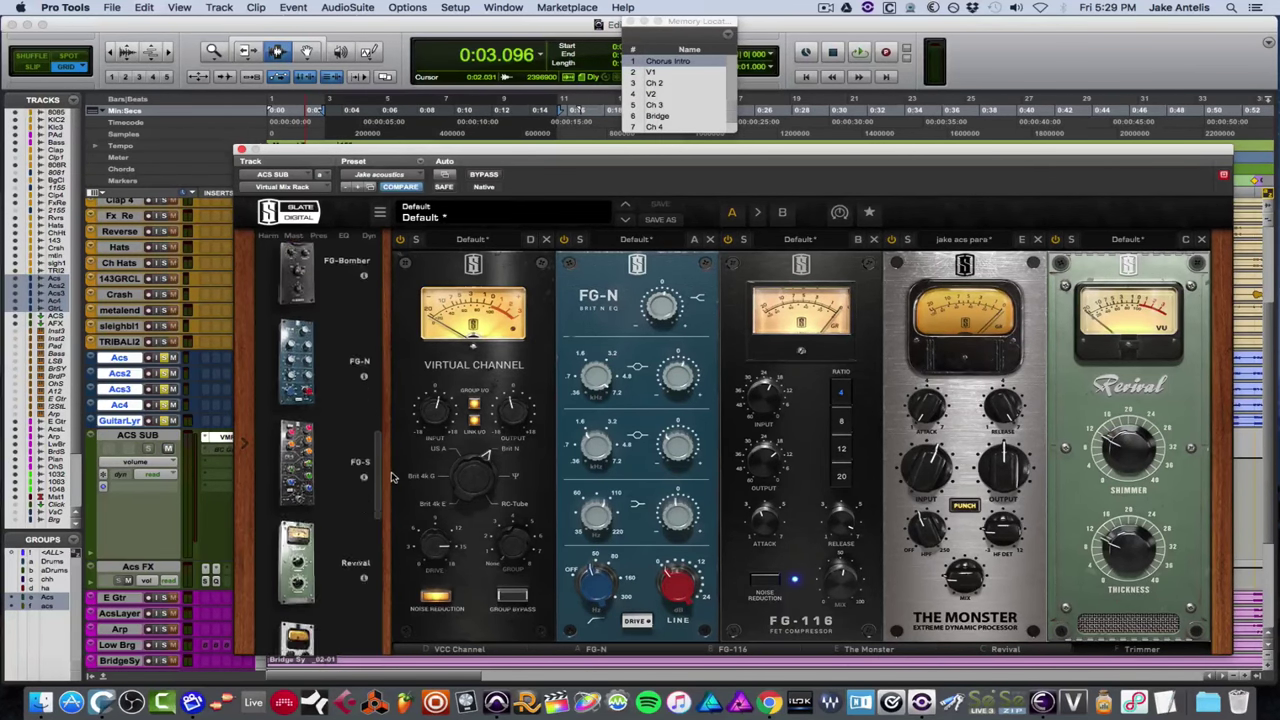
pyautogui.scroll(-4, 390, 490)
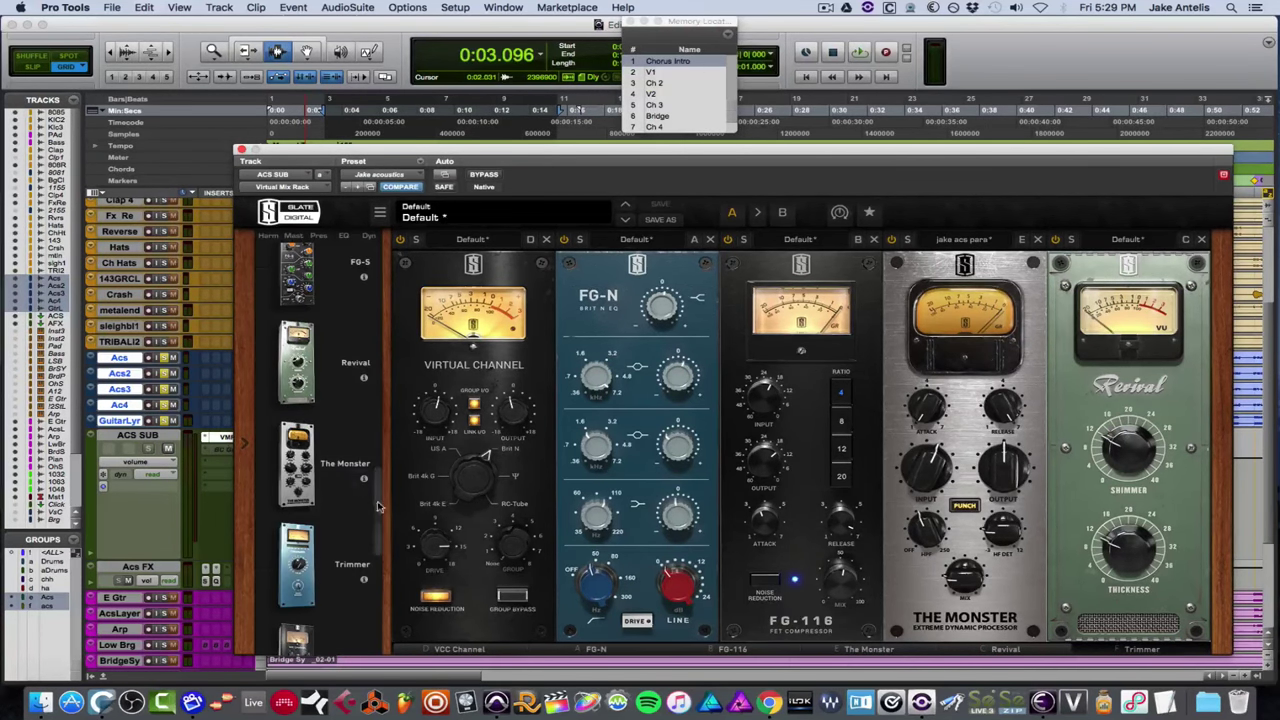
pyautogui.scroll(-2, 378, 510)
pyautogui.scroll(-4, 379, 515)
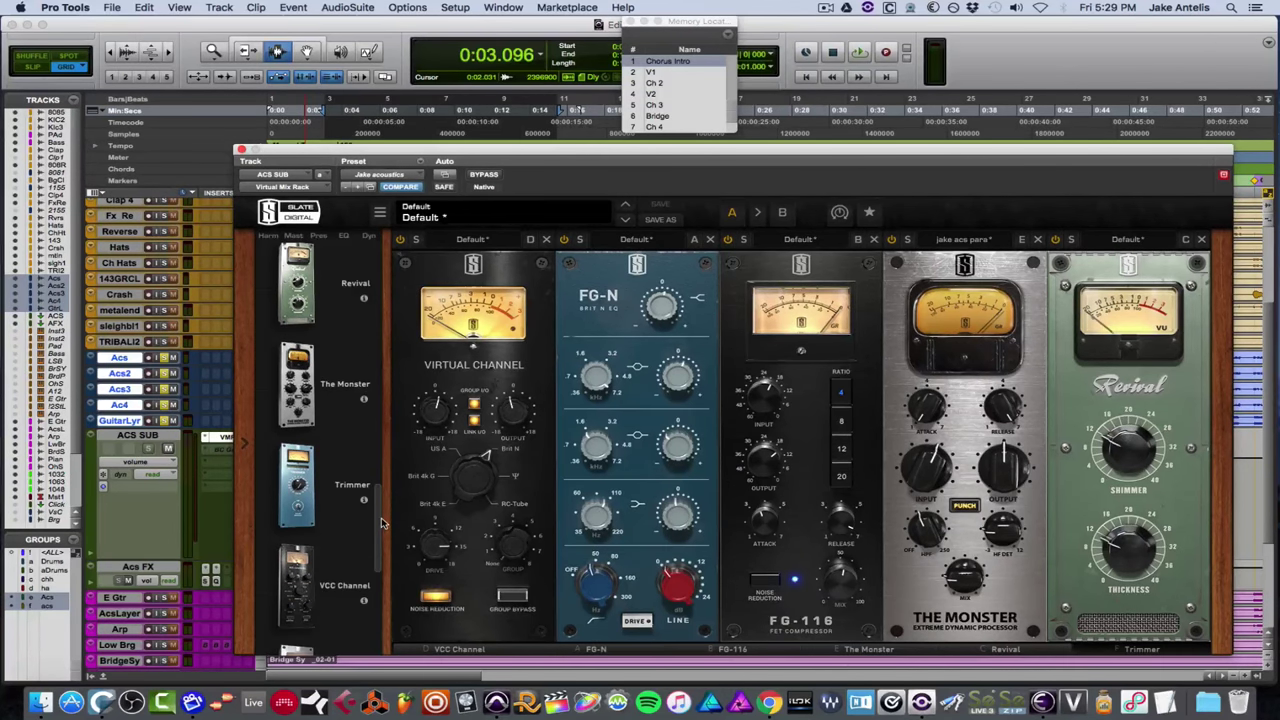
pyautogui.scroll(-5, 382, 522)
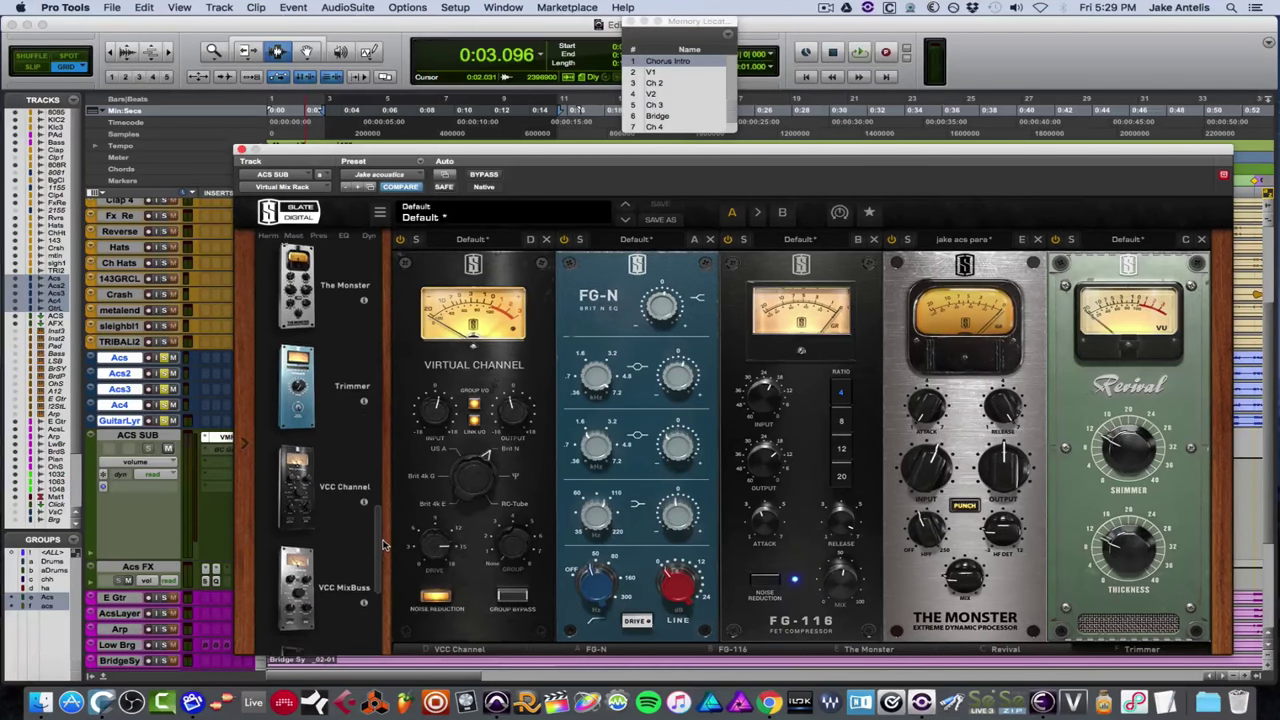
pyautogui.scroll(-6, 385, 556)
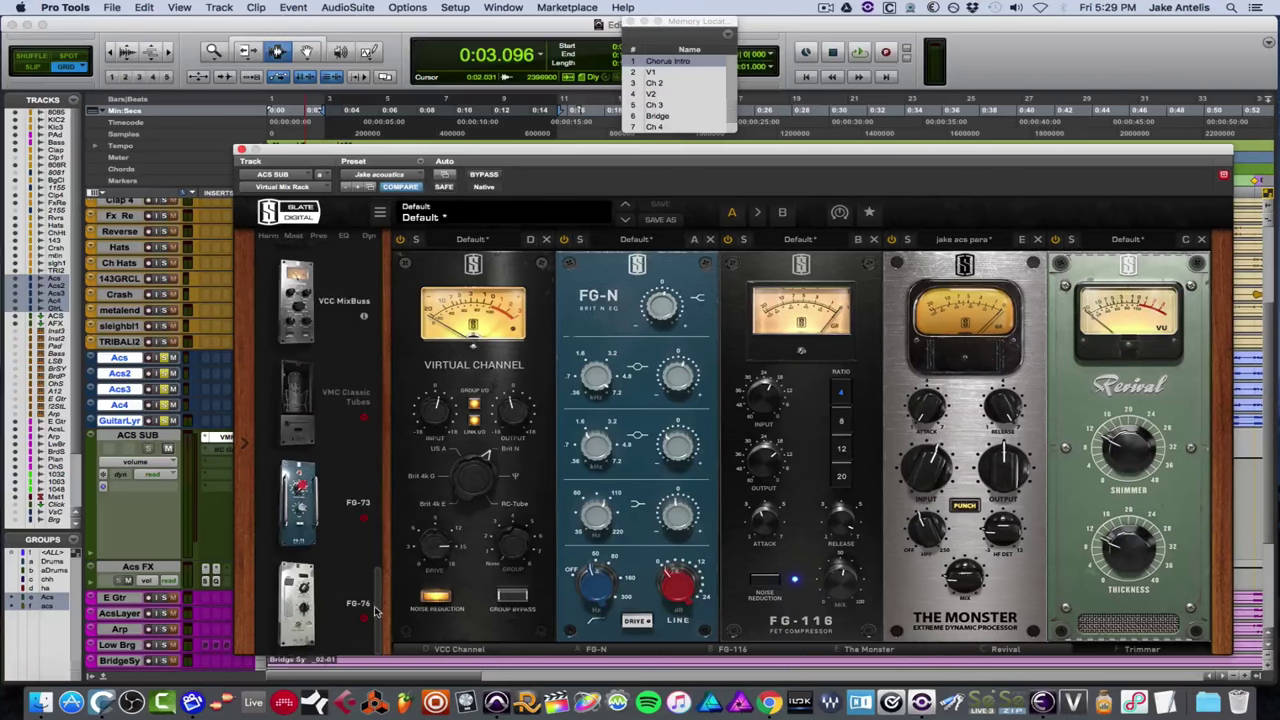